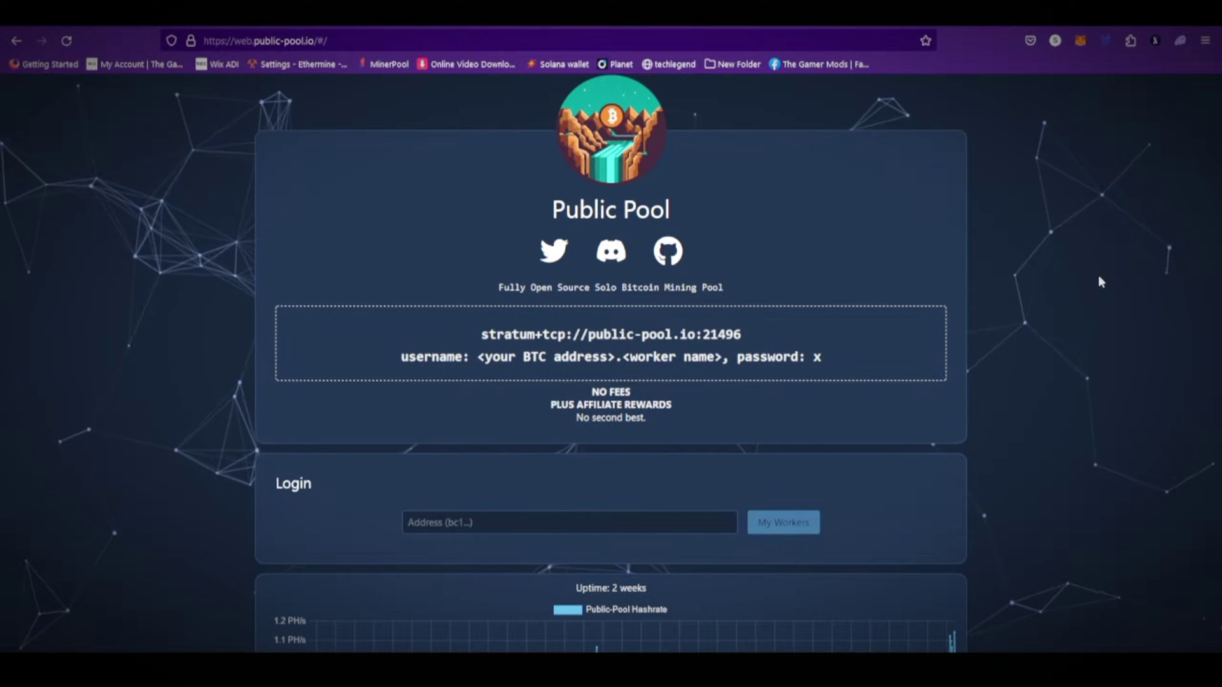
{"action": "scroll", "coordinate": [915, 278], "scroll_direction": "down", "scroll_amount": 2}
{"action": "scroll", "coordinate": [914, 277], "scroll_direction": "down", "scroll_amount": 2}
{"action": "scroll", "coordinate": [915, 278], "scroll_direction": "down", "scroll_amount": 1}
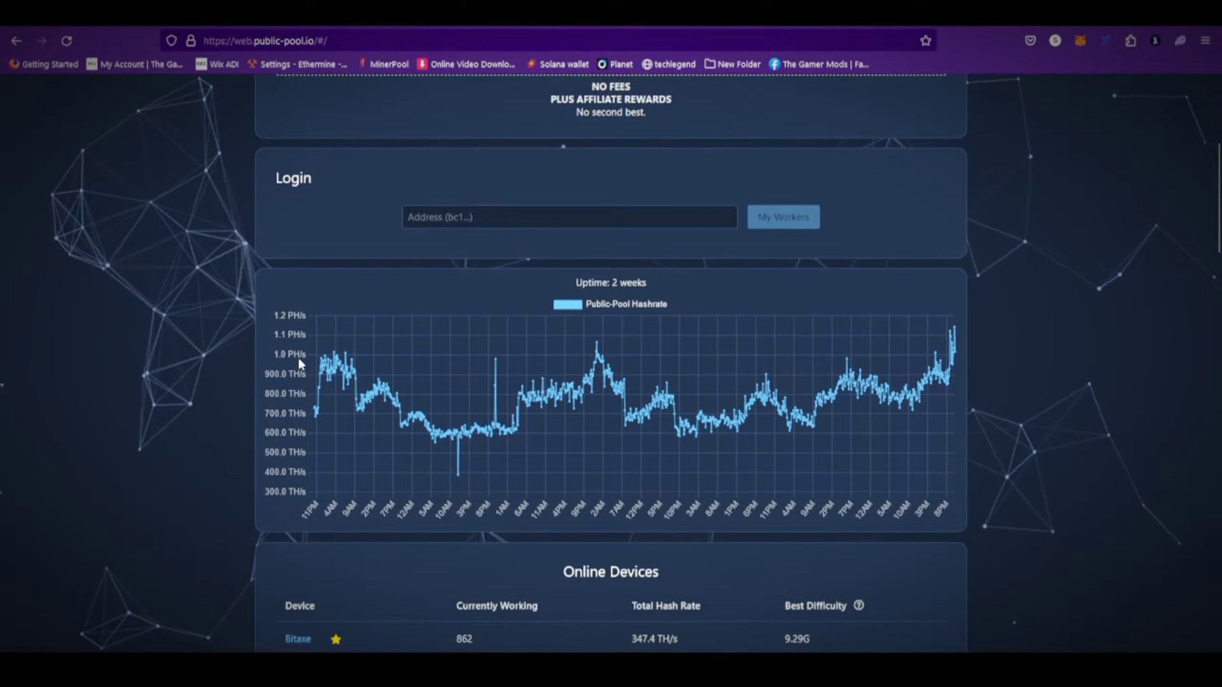
{"action": "scroll", "coordinate": [935, 411], "scroll_direction": "down", "scroll_amount": 3}
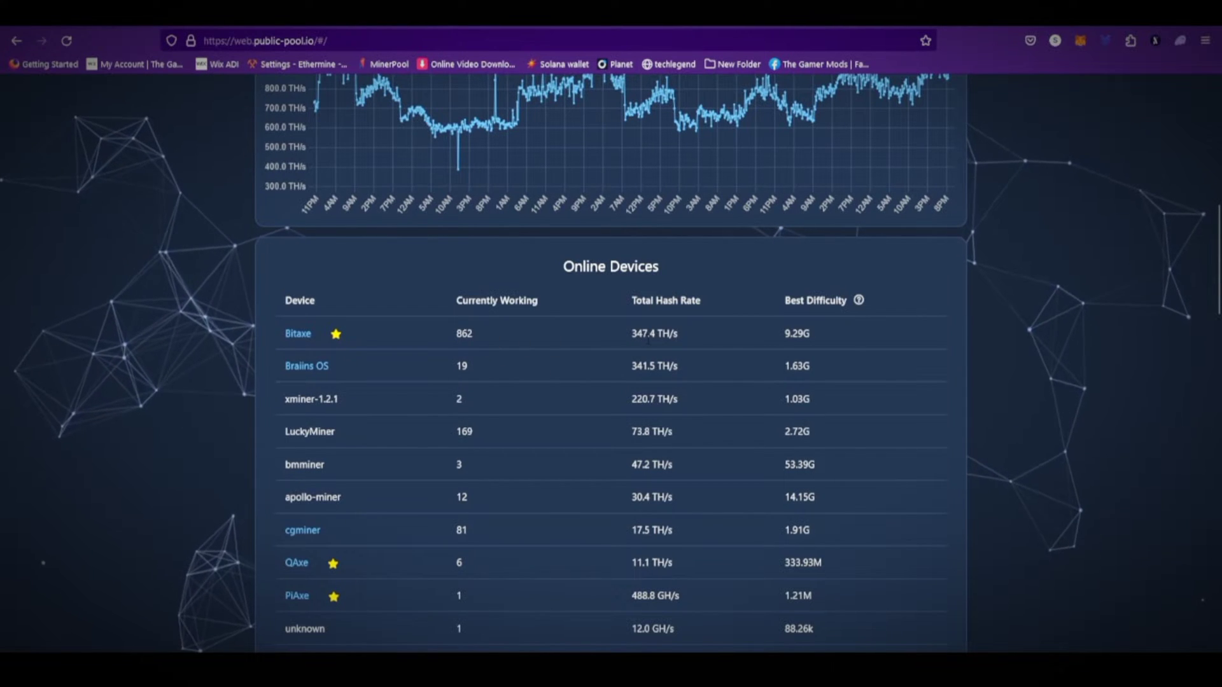
{"action": "scroll", "coordinate": [630, 340], "scroll_direction": "down", "scroll_amount": 1}
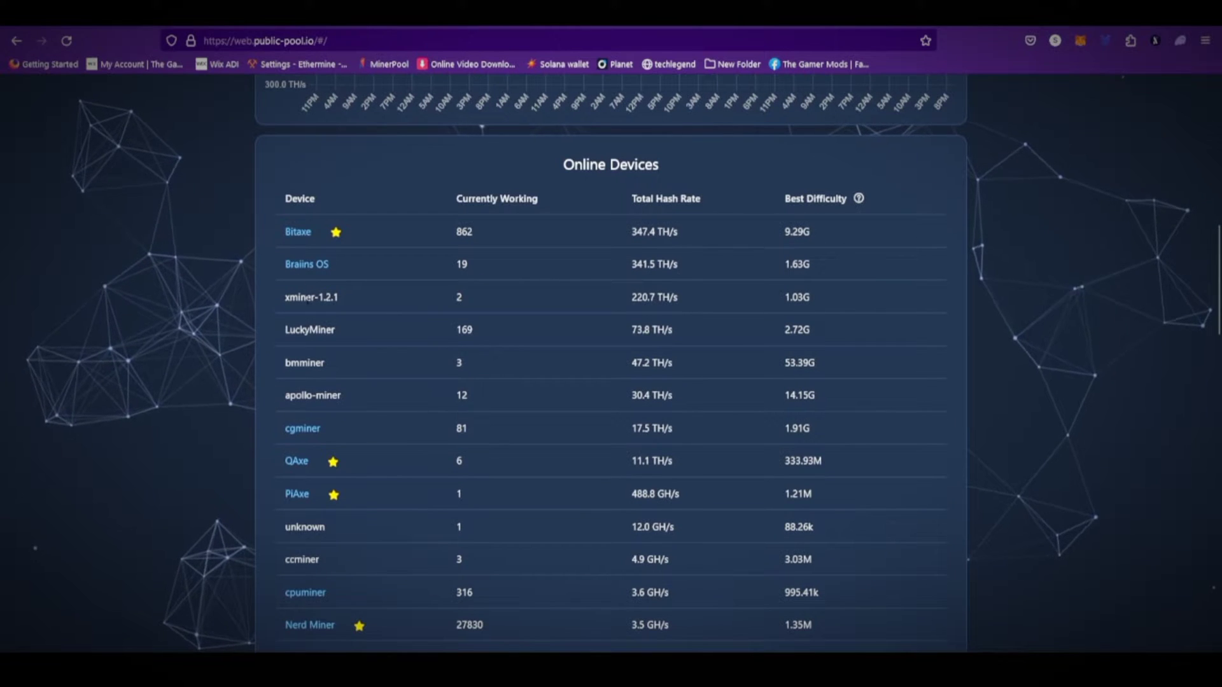
{"action": "scroll", "coordinate": [317, 382], "scroll_direction": "down", "scroll_amount": 1}
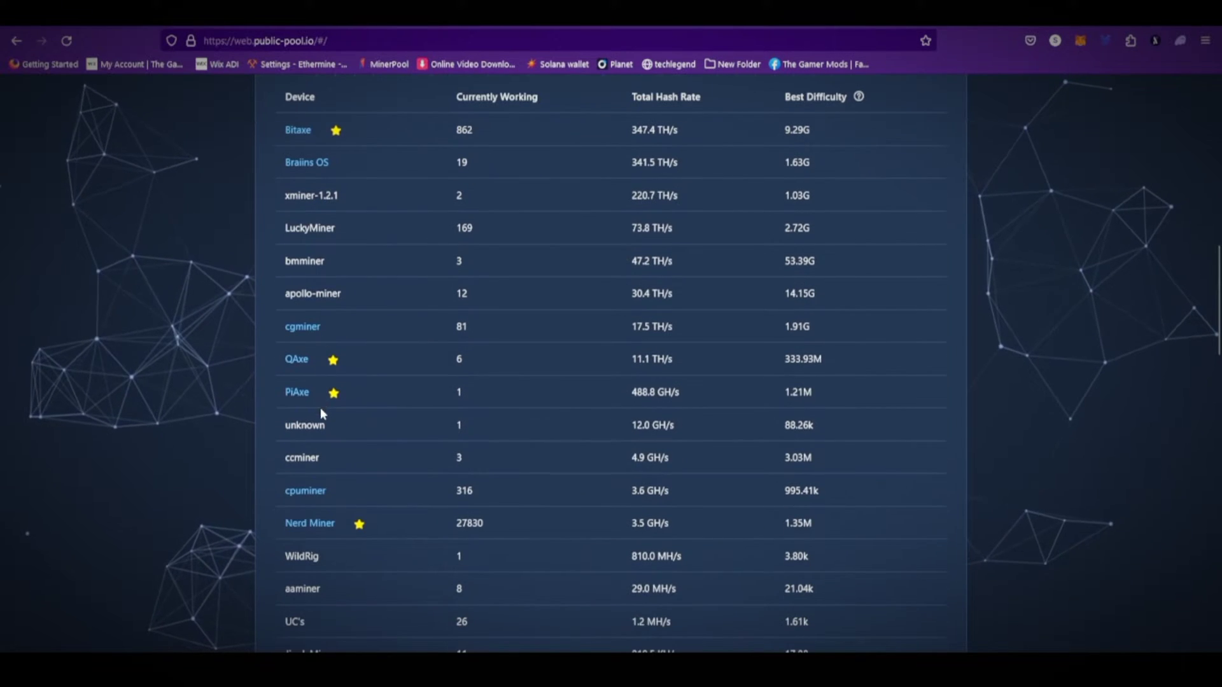
{"action": "scroll", "coordinate": [349, 524], "scroll_direction": "down", "scroll_amount": 2}
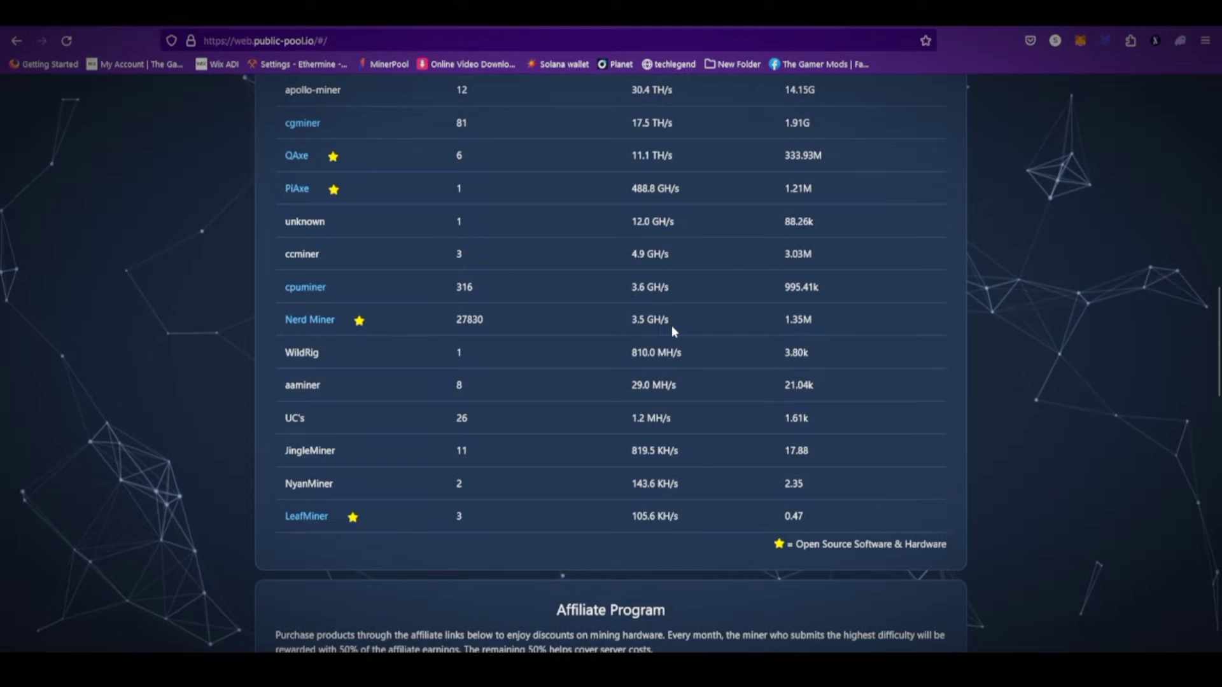
{"action": "scroll", "coordinate": [671, 328], "scroll_direction": "down", "scroll_amount": 2}
{"action": "scroll", "coordinate": [670, 342], "scroll_direction": "down", "scroll_amount": 2}
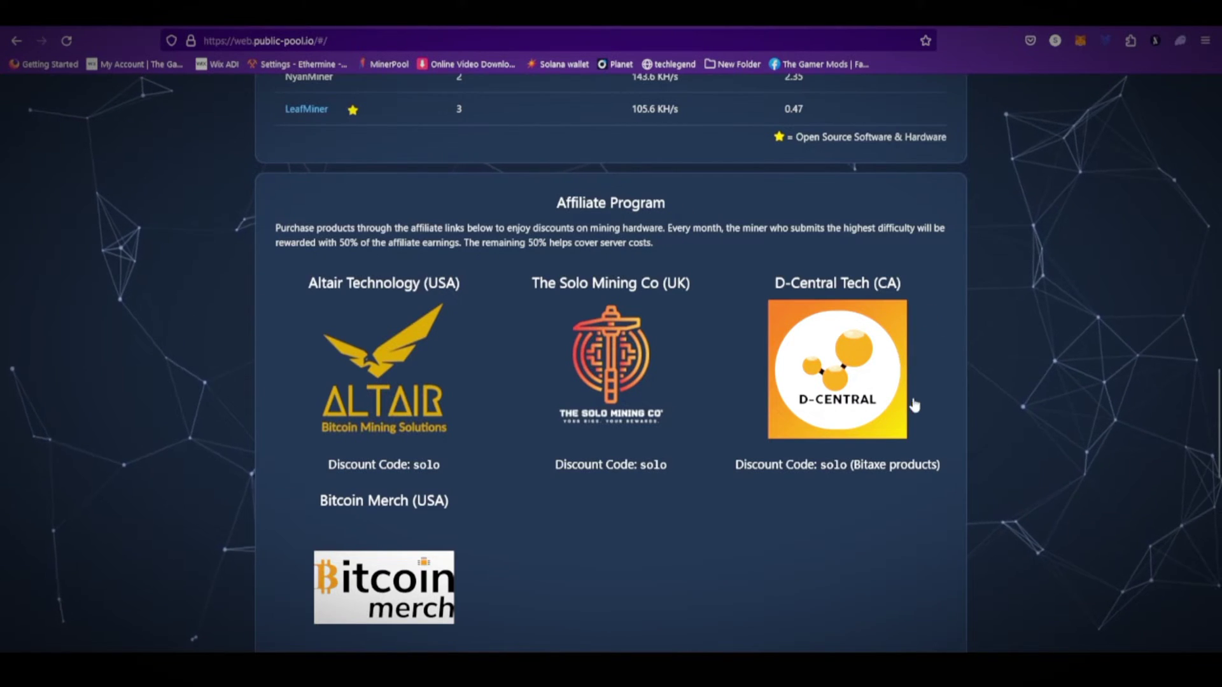
{"action": "scroll", "coordinate": [908, 382], "scroll_direction": "up", "scroll_amount": 4}
{"action": "scroll", "coordinate": [904, 344], "scroll_direction": "up", "scroll_amount": 2}
{"action": "scroll", "coordinate": [897, 330], "scroll_direction": "up", "scroll_amount": 6}
{"action": "scroll", "coordinate": [896, 325], "scroll_direction": "up", "scroll_amount": 4}
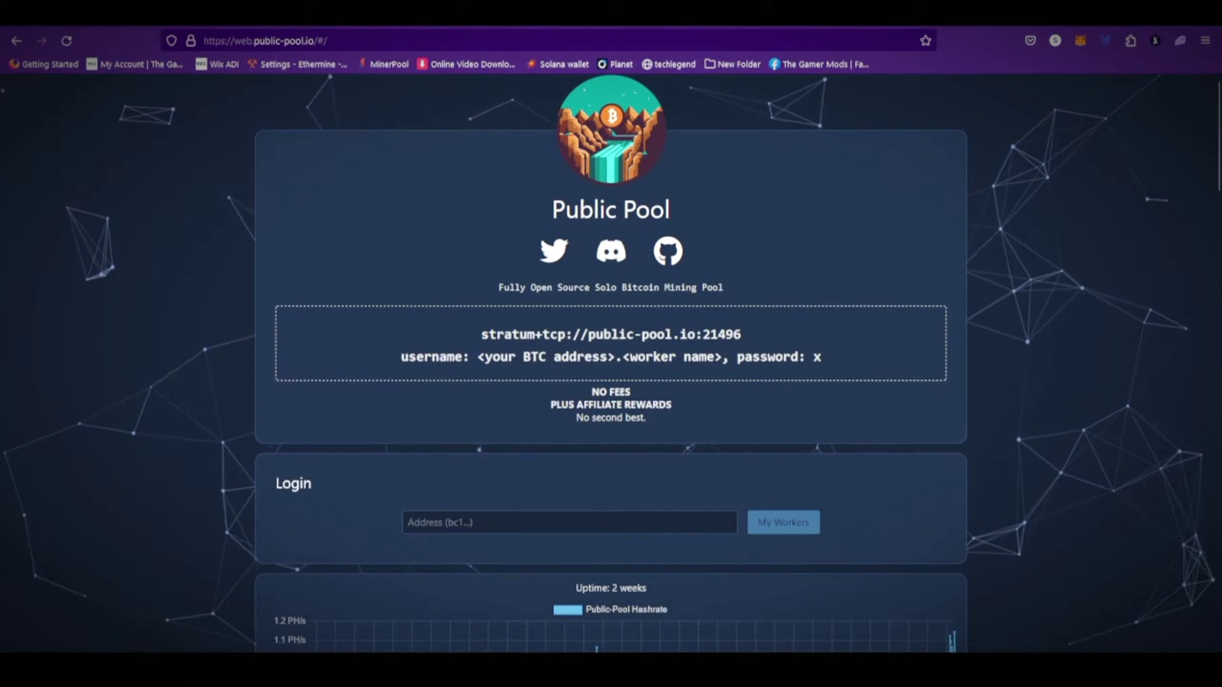
Step: Load the miner's AxeOS dashboard at 192.168.1.12, still mining to solo.d-central.tech:3333
{"action": "key", "text": "ctrl+t"}
{"action": "type", "text": "192.168.1.12/"}
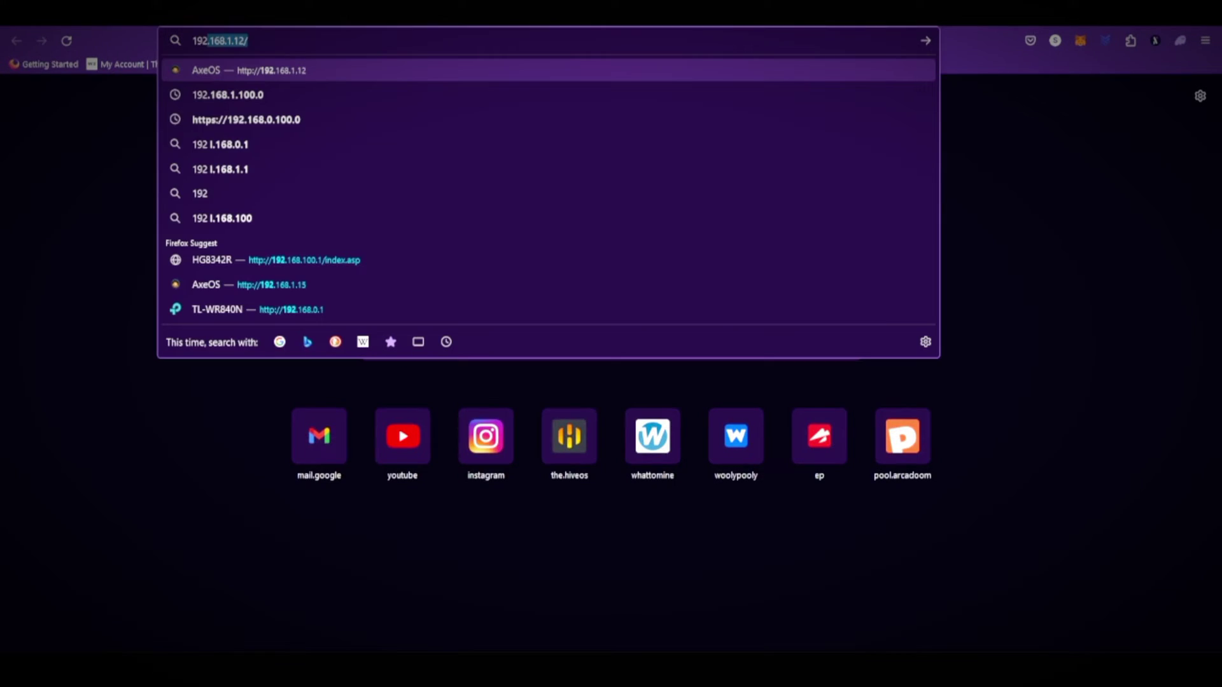
{"action": "key", "text": "Return"}
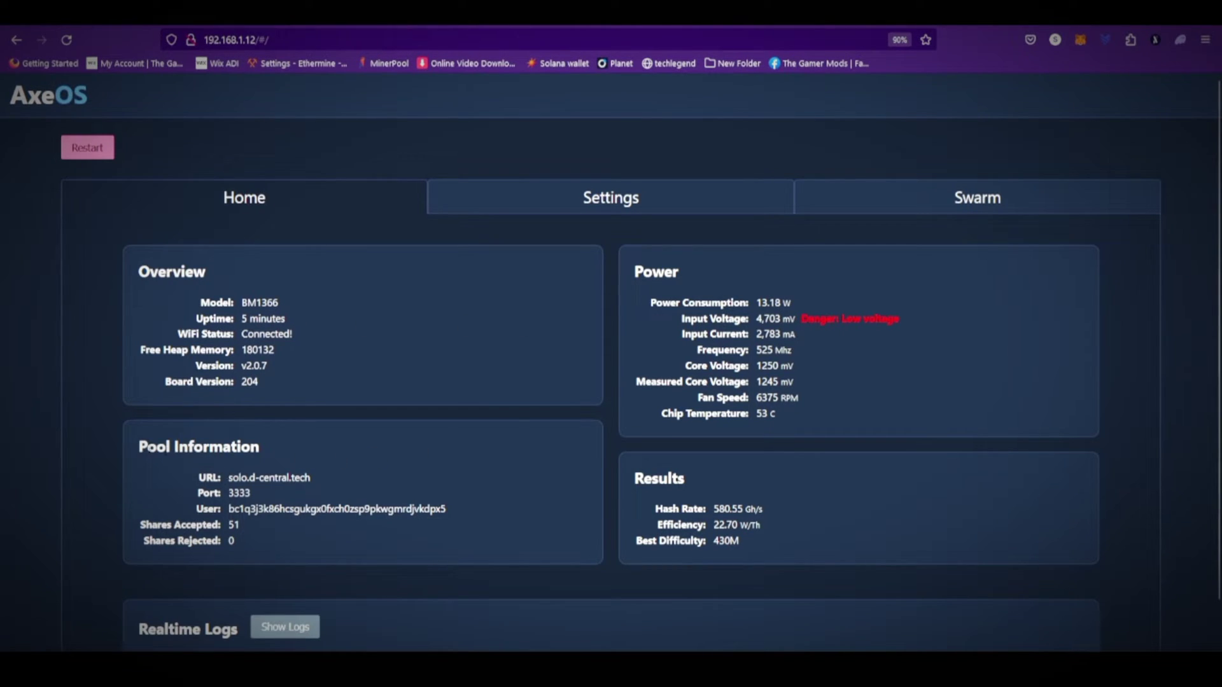
{"action": "left_click", "coordinate": [289, 528]}
{"action": "scroll", "coordinate": [289, 528], "scroll_direction": "down", "scroll_amount": 1}
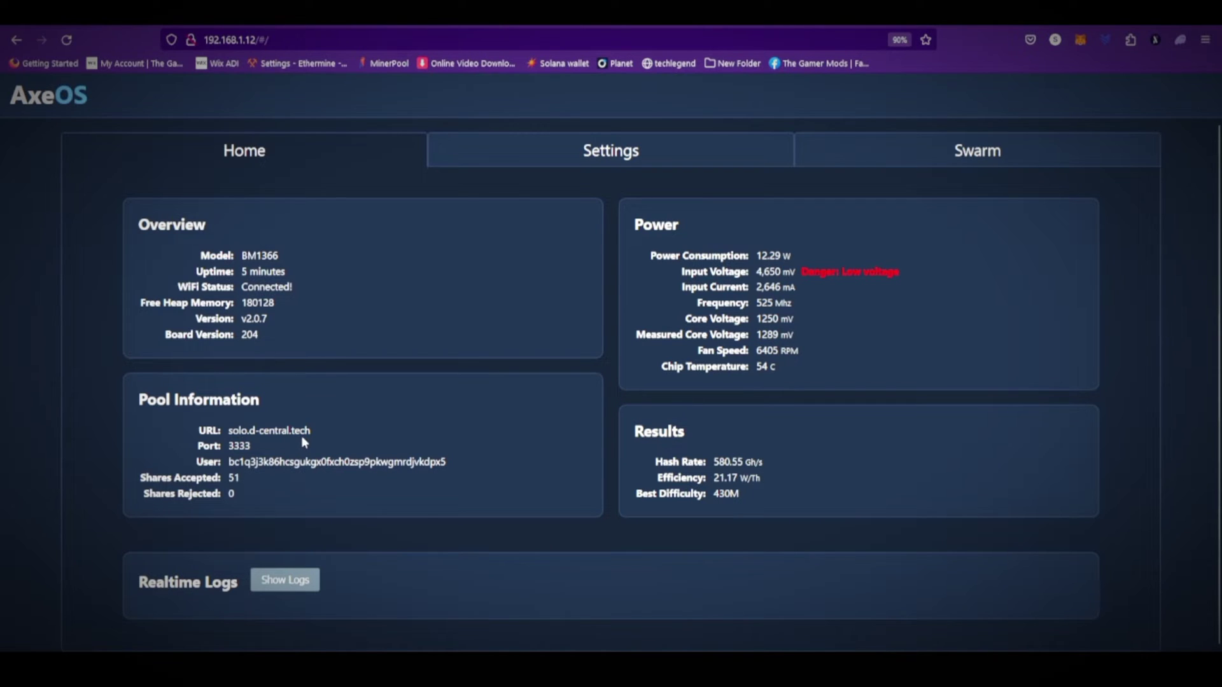
{"action": "scroll", "coordinate": [508, 495], "scroll_direction": "up", "scroll_amount": 1}
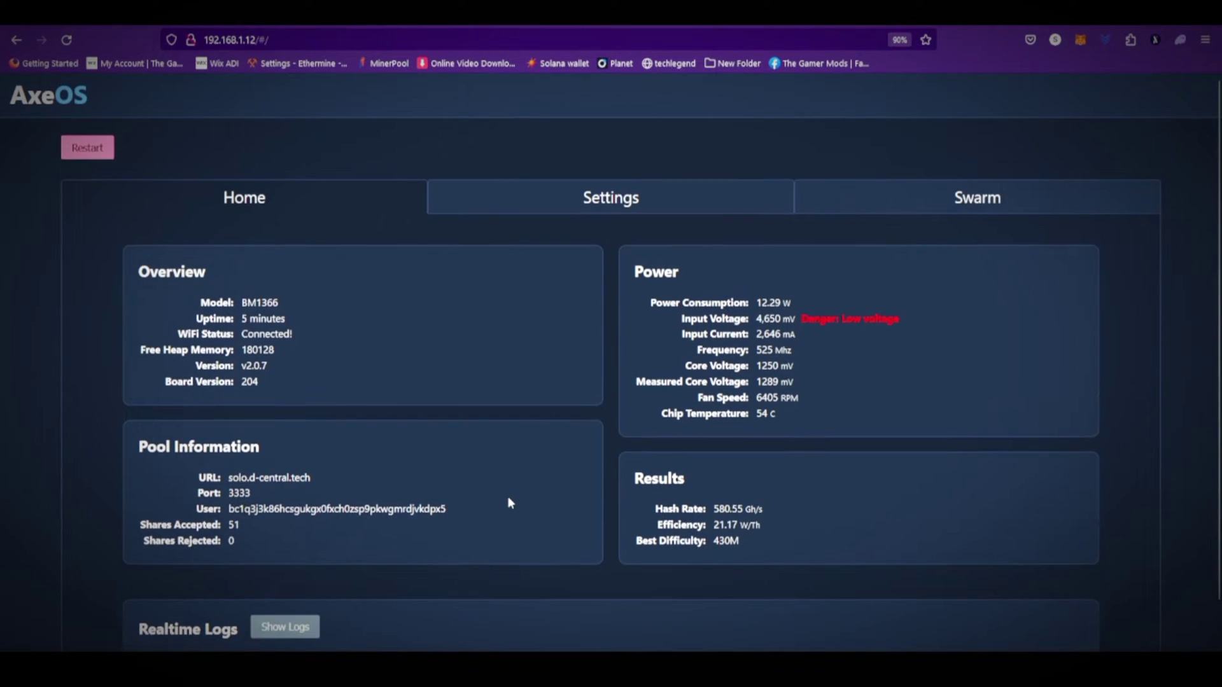
Step: In Settings, replace the stratum URL with public-pool.io and the port 3333 with 21496
{"action": "left_click", "coordinate": [596, 215]}
{"action": "scroll", "coordinate": [572, 230], "scroll_direction": "down", "scroll_amount": 3}
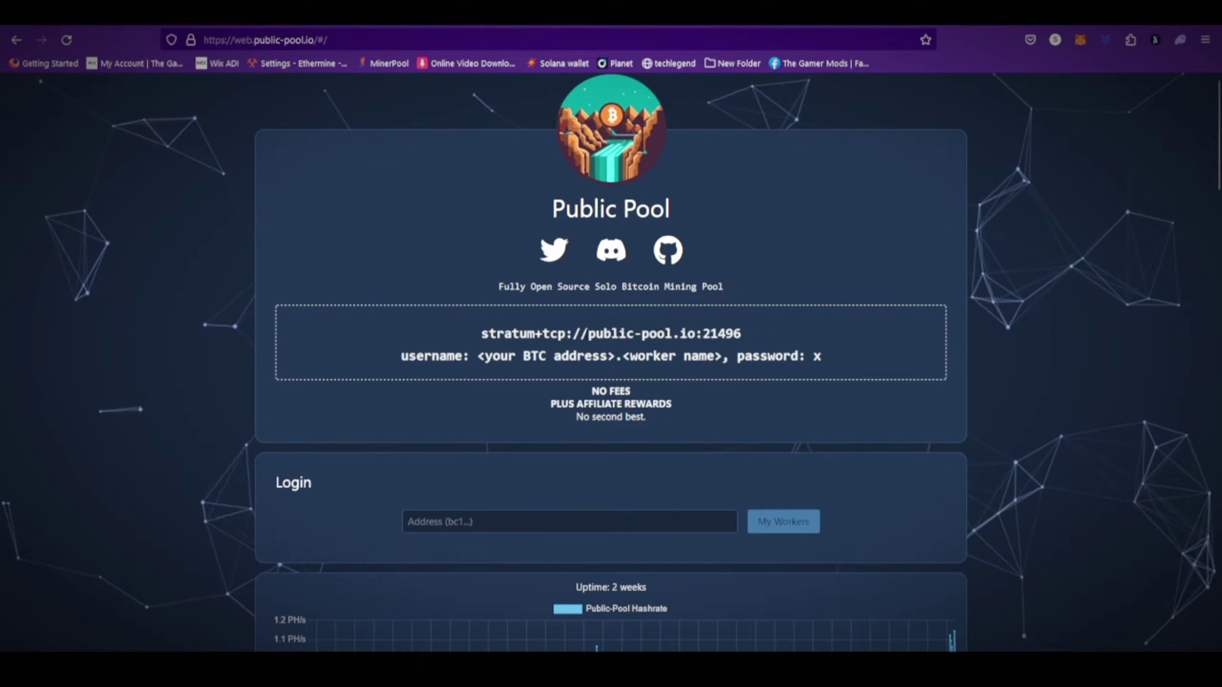
{"action": "left_click_drag", "start_coordinate": [588, 333], "coordinate": [697, 333]}
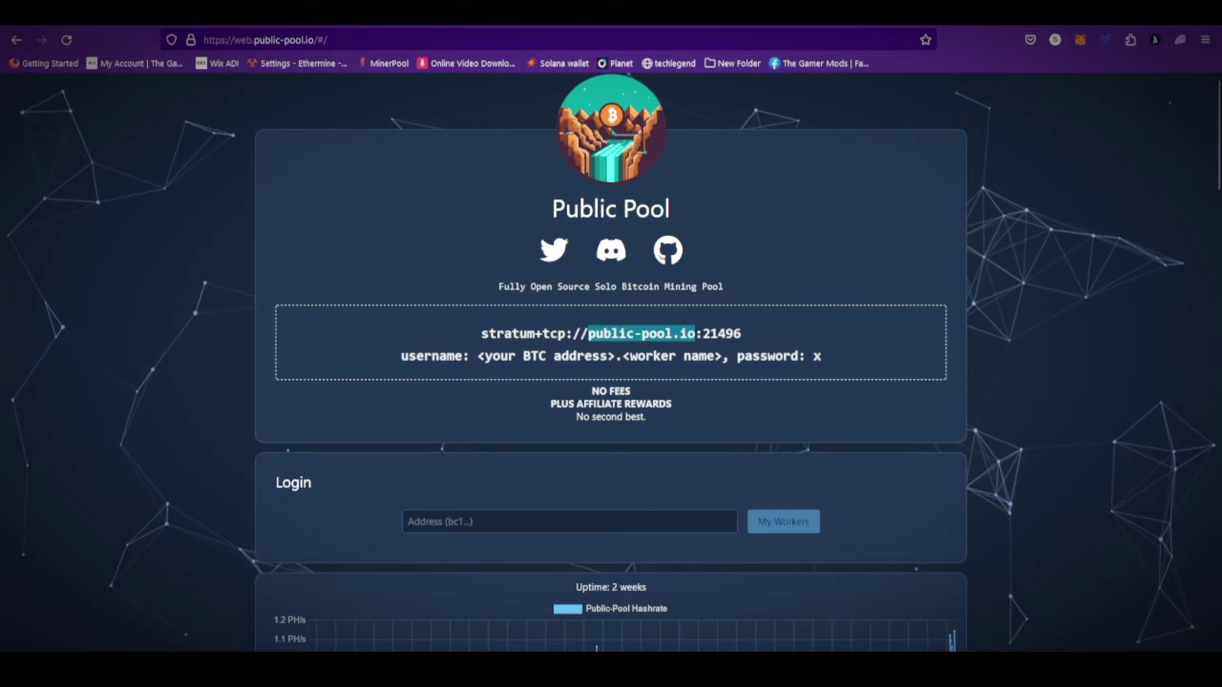
{"action": "double_click", "coordinate": [717, 334]}
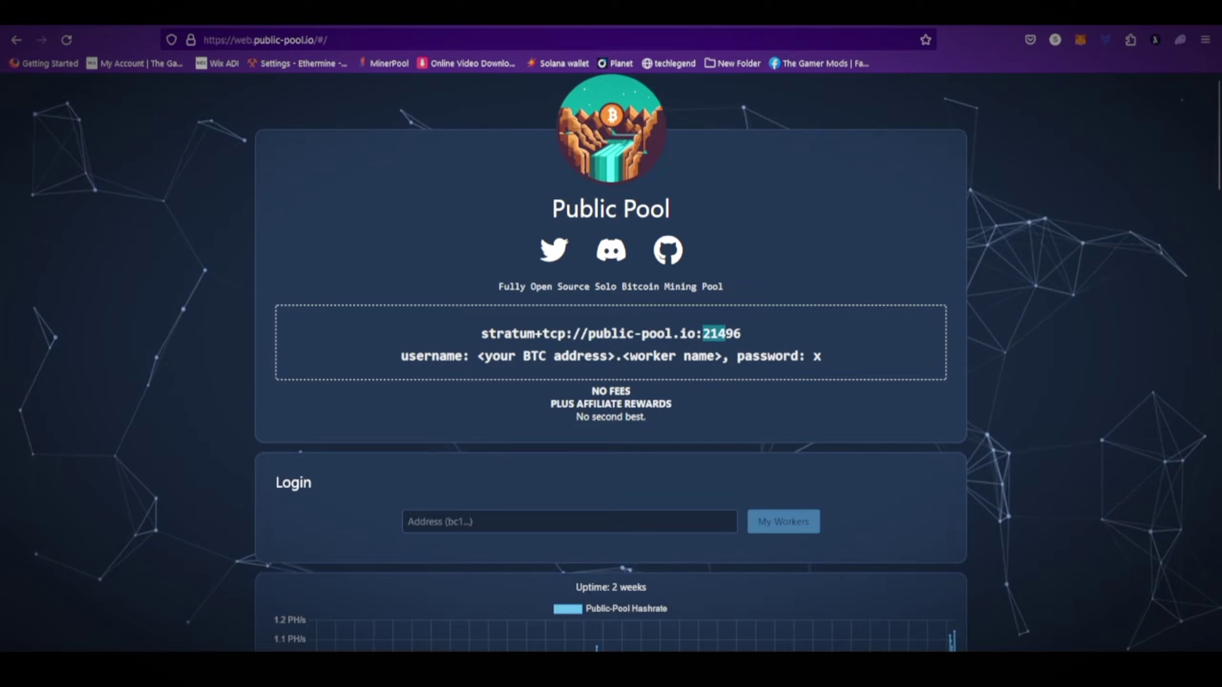
{"action": "left_click", "coordinate": [745, 348]}
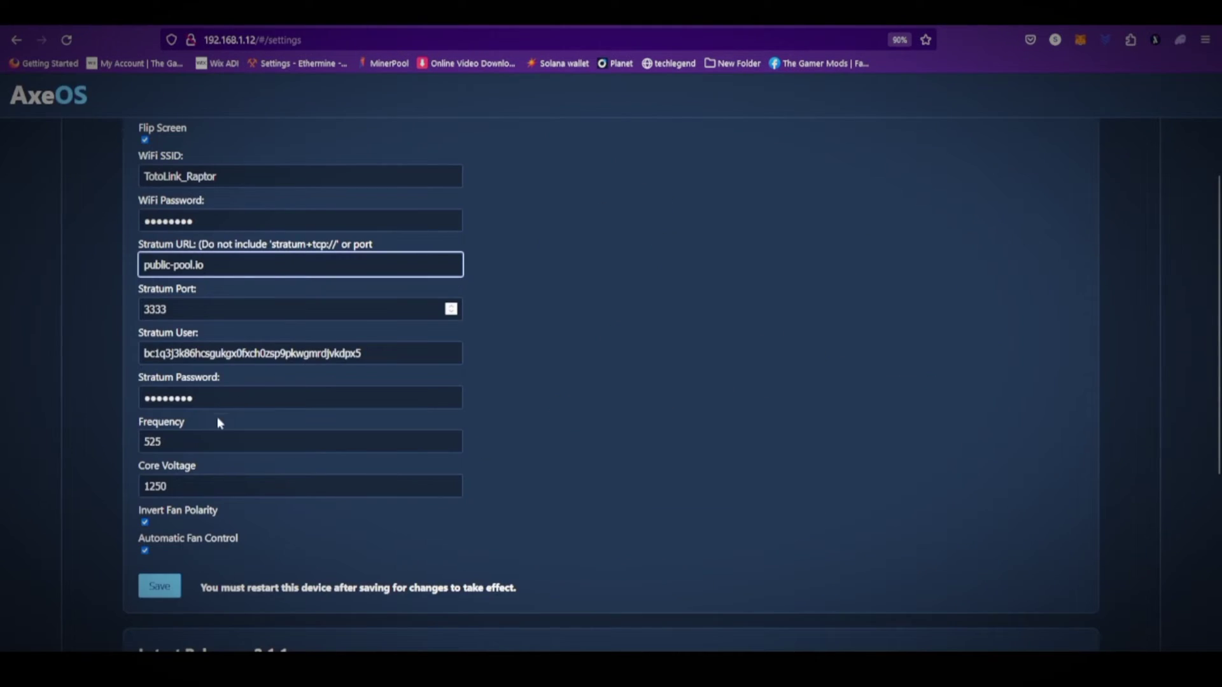
{"action": "key", "text": "Tab"}
{"action": "type", "text": "21496"}
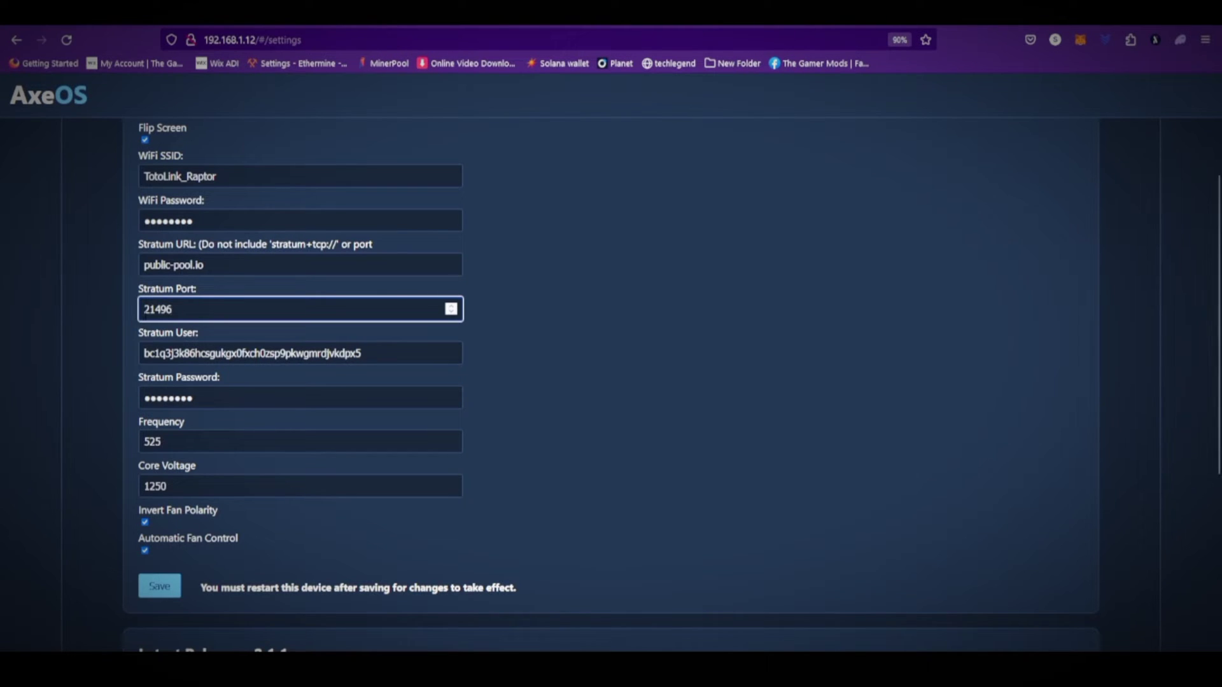
Step: Leave the Stratum User unchanged and save the new pool settings
{"action": "left_click", "coordinate": [410, 348]}
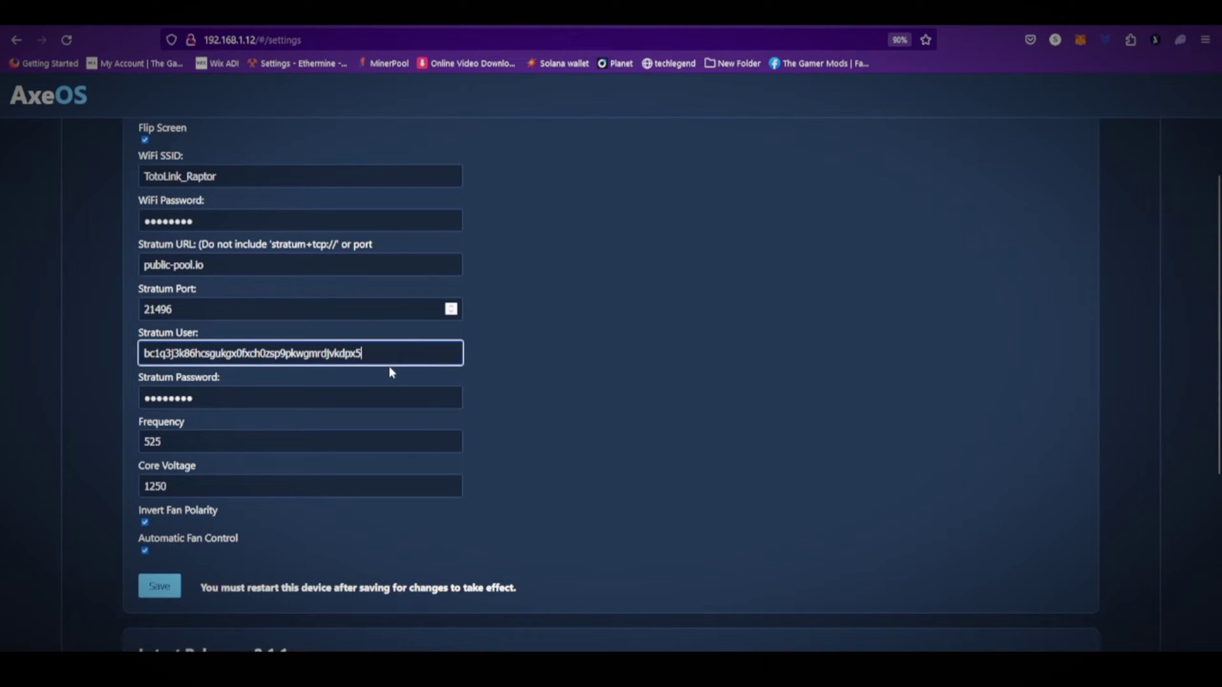
{"action": "left_click", "coordinate": [496, 371]}
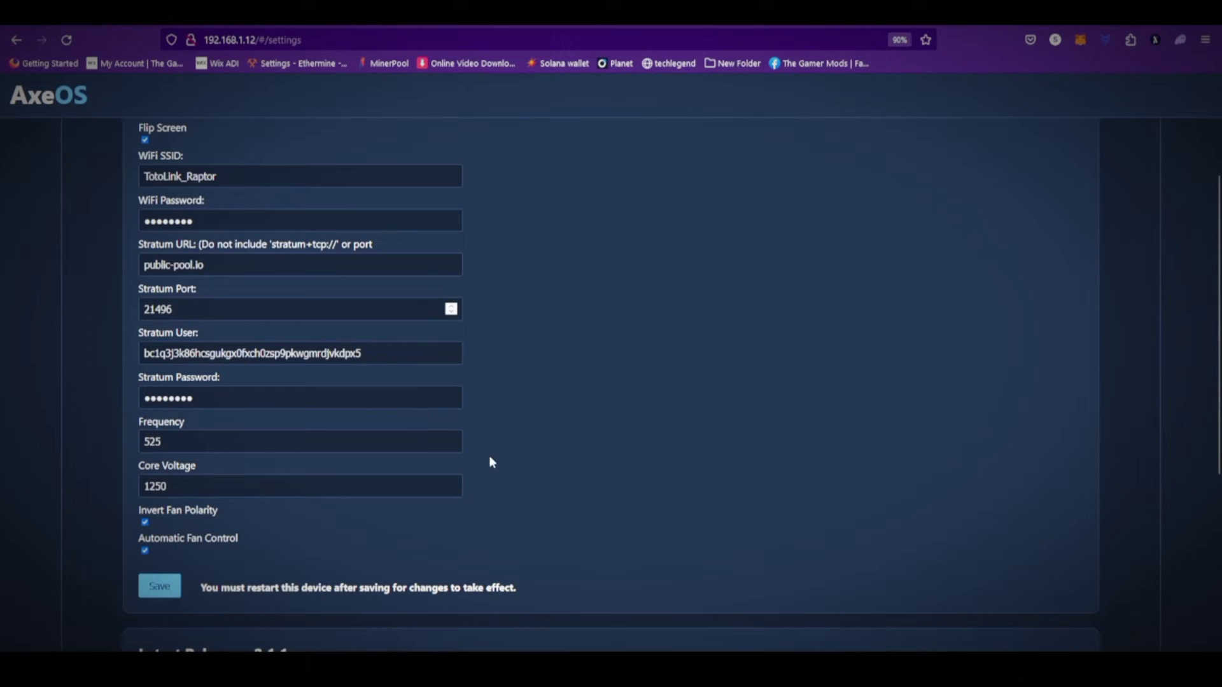
{"action": "left_click", "coordinate": [177, 586]}
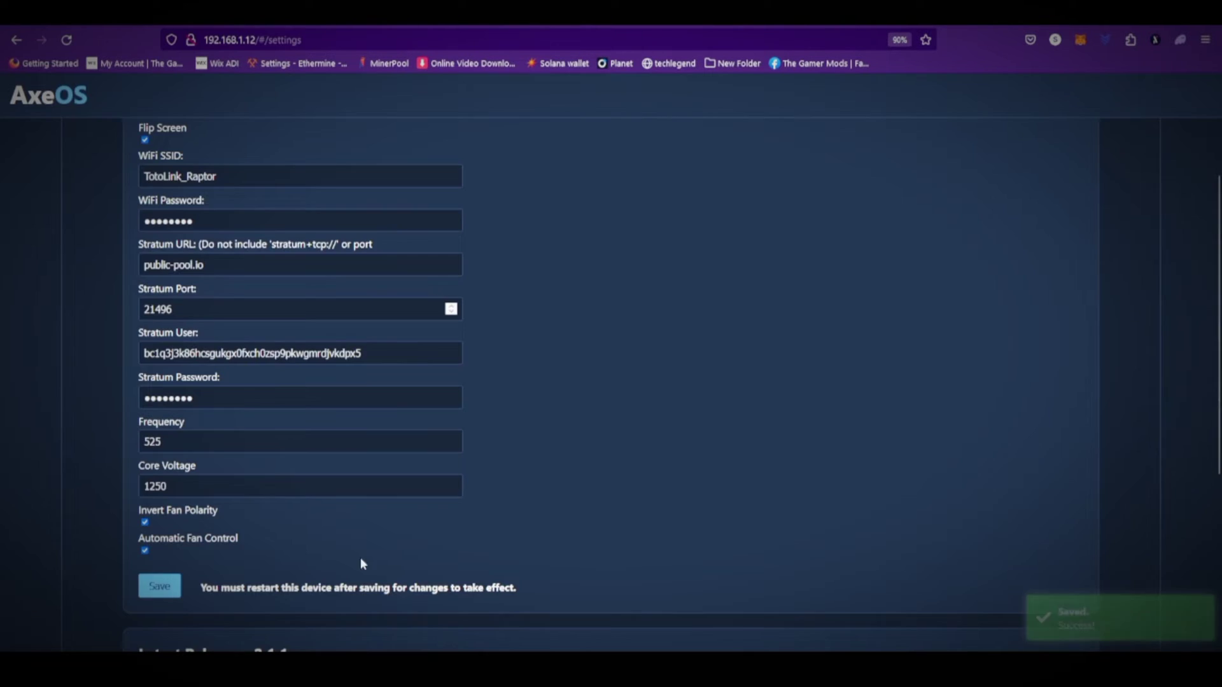
{"action": "scroll", "coordinate": [598, 516], "scroll_direction": "up", "scroll_amount": 2}
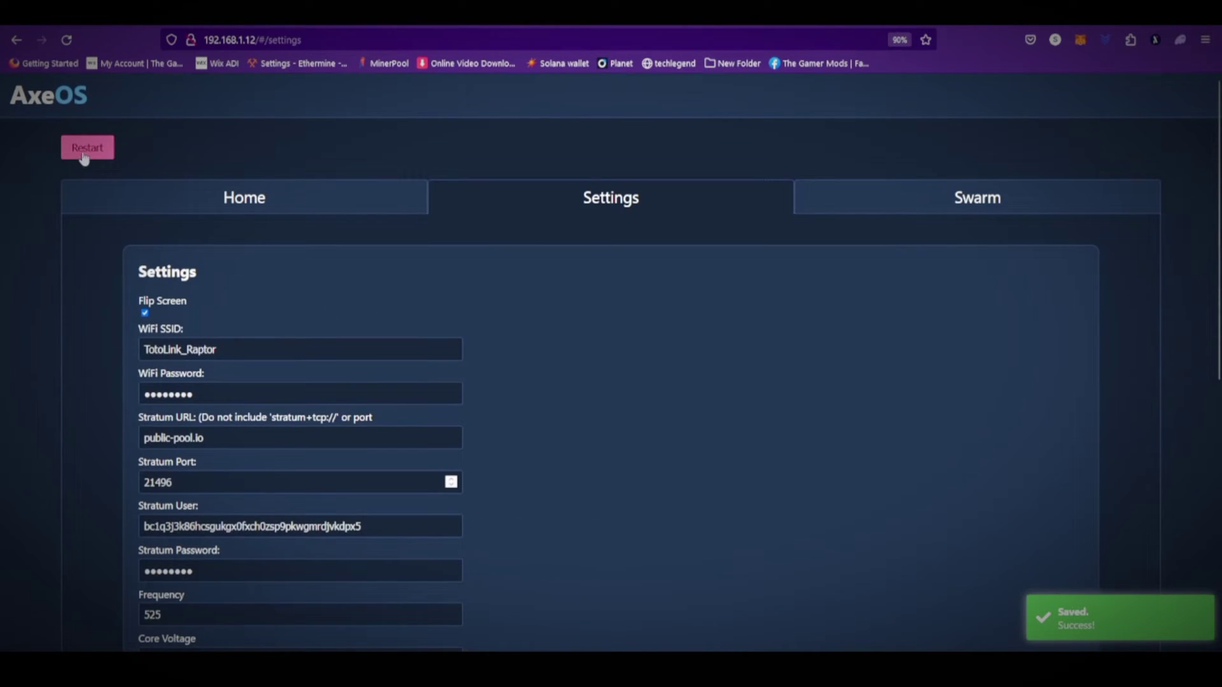
Step: Restart the miner and confirm on Home it now reports public-pool.io:21496 with fresh uptime
{"action": "left_click", "coordinate": [85, 153]}
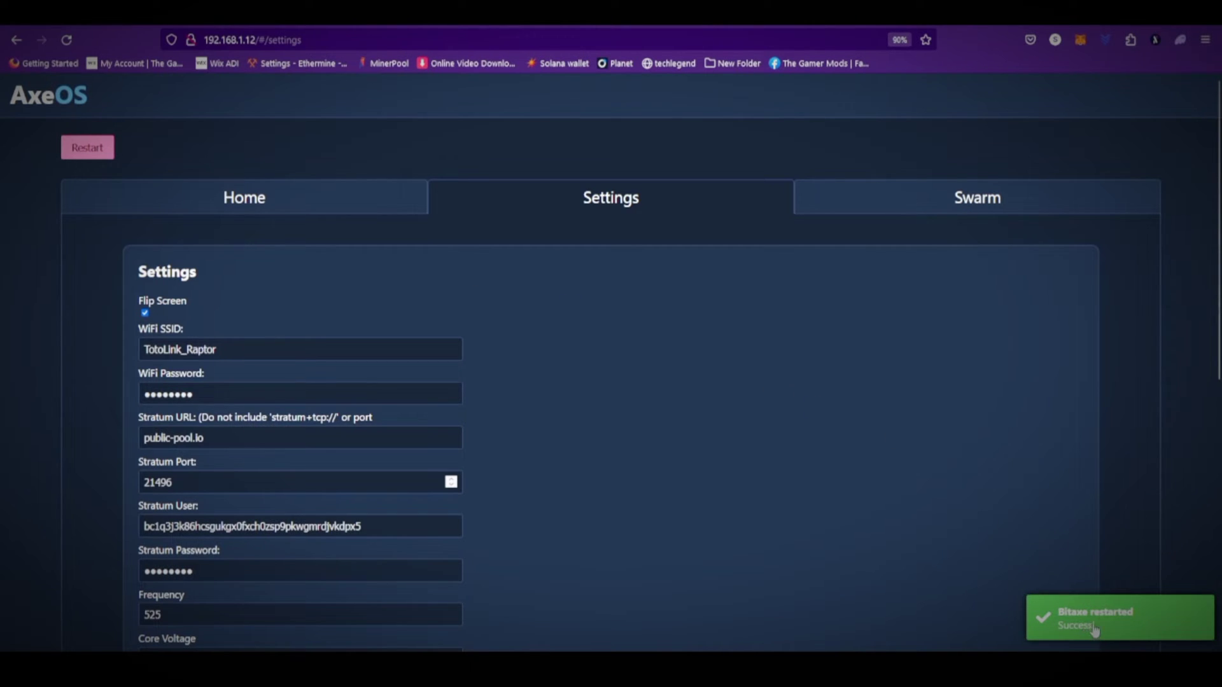
{"action": "left_click", "coordinate": [293, 205]}
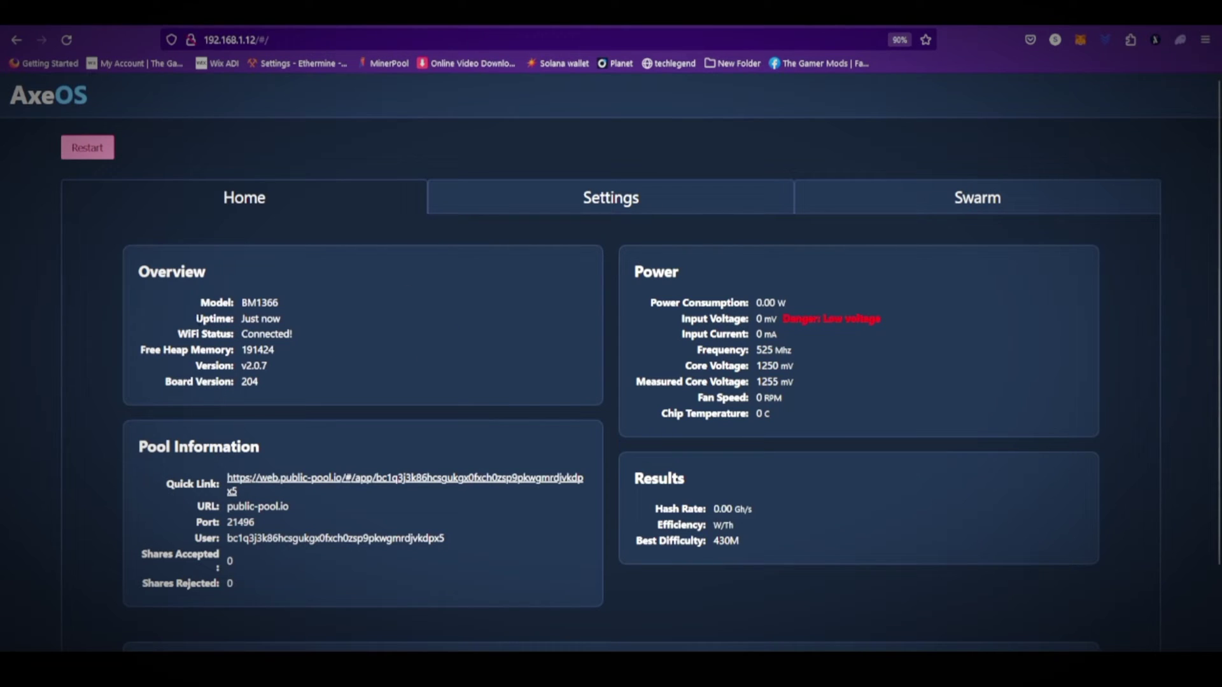
{"action": "left_click_drag", "start_coordinate": [195, 318], "coordinate": [281, 322]}
{"action": "left_click", "coordinate": [302, 330]}
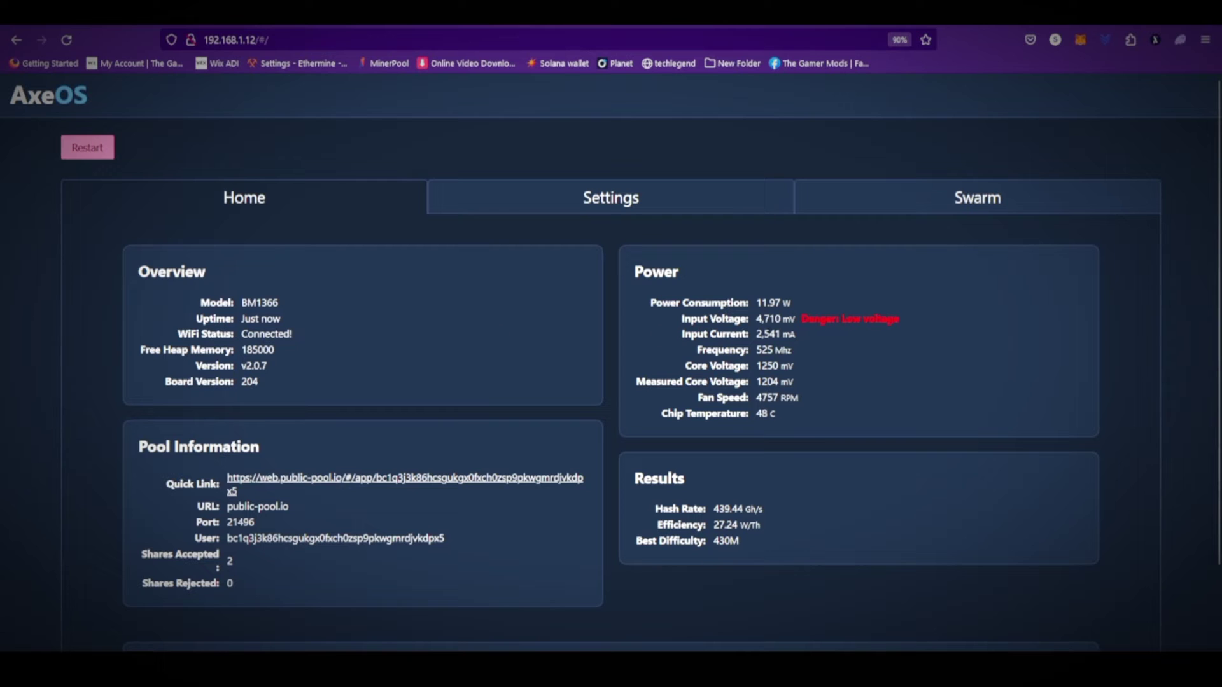
{"action": "scroll", "coordinate": [278, 500], "scroll_direction": "down", "scroll_amount": 2}
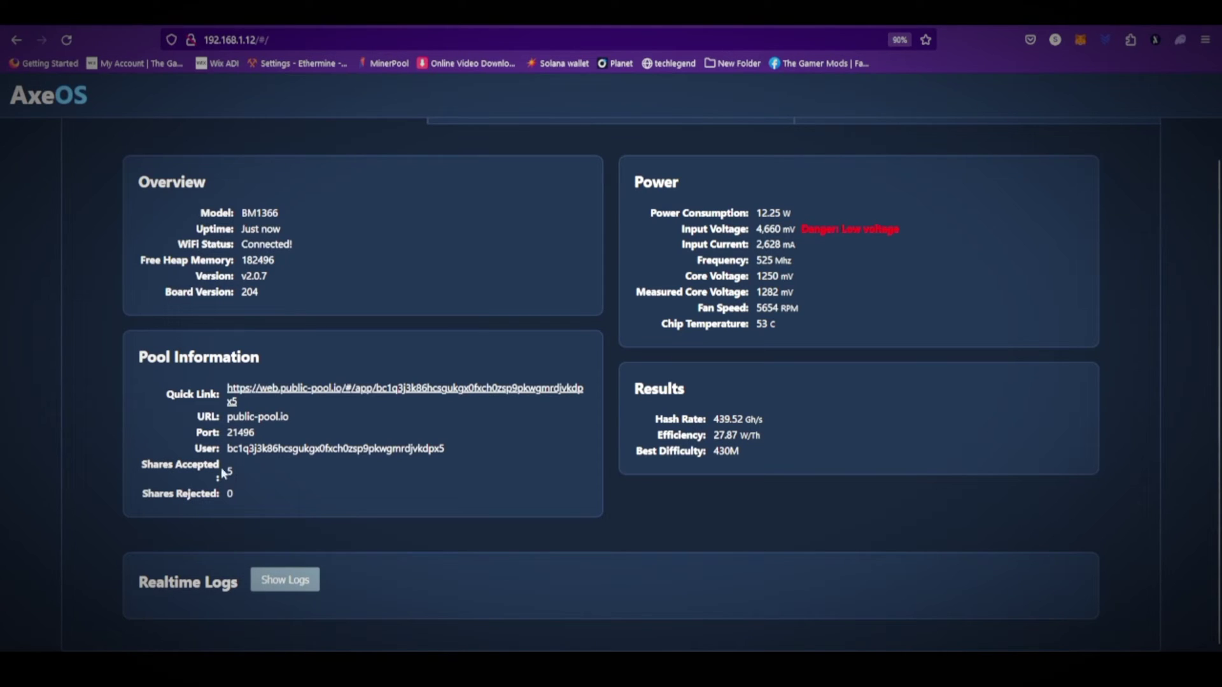
{"action": "scroll", "coordinate": [282, 486], "scroll_direction": "up", "scroll_amount": 2}
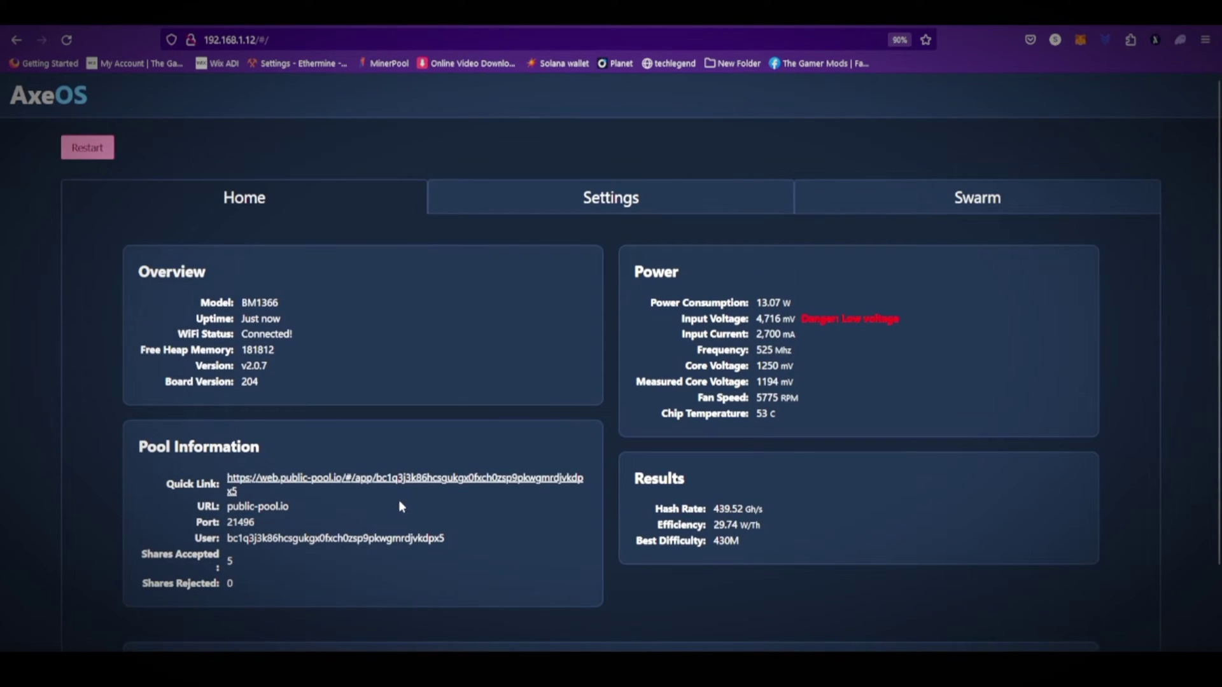
Step: Follow the Pool Information quick link to the miner's web.public-pool.io worker dashboard
{"action": "left_click", "coordinate": [397, 486]}
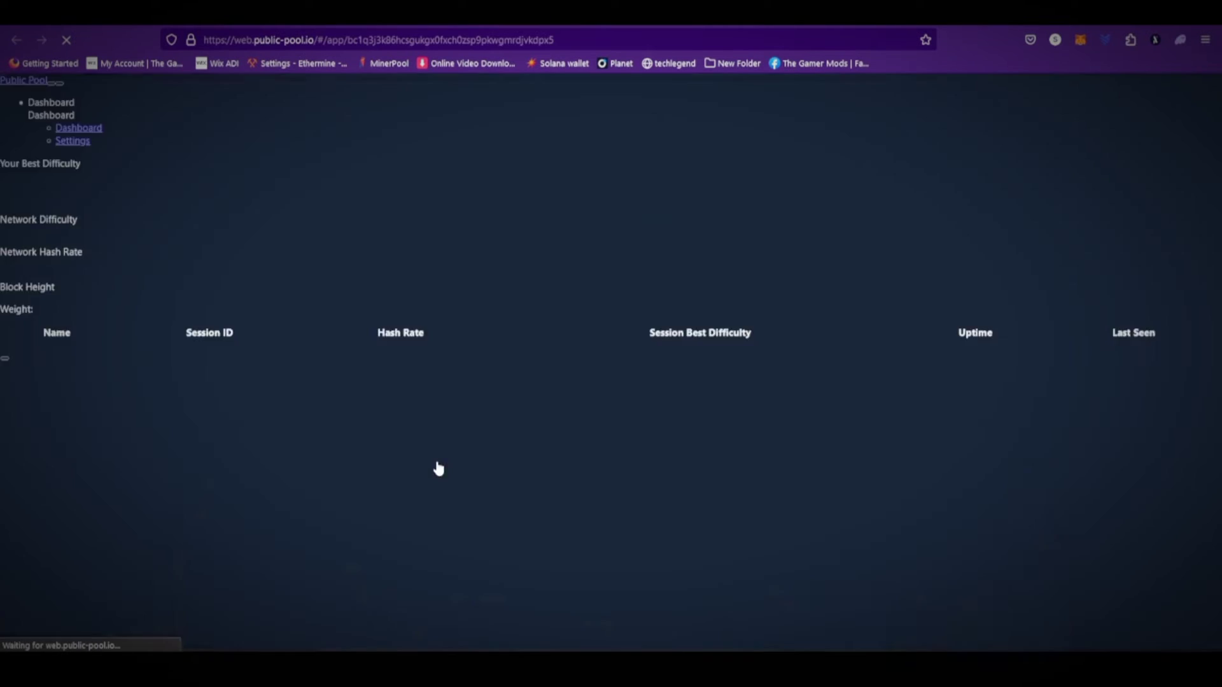
{"action": "scroll", "coordinate": [489, 460], "scroll_direction": "down", "scroll_amount": 1}
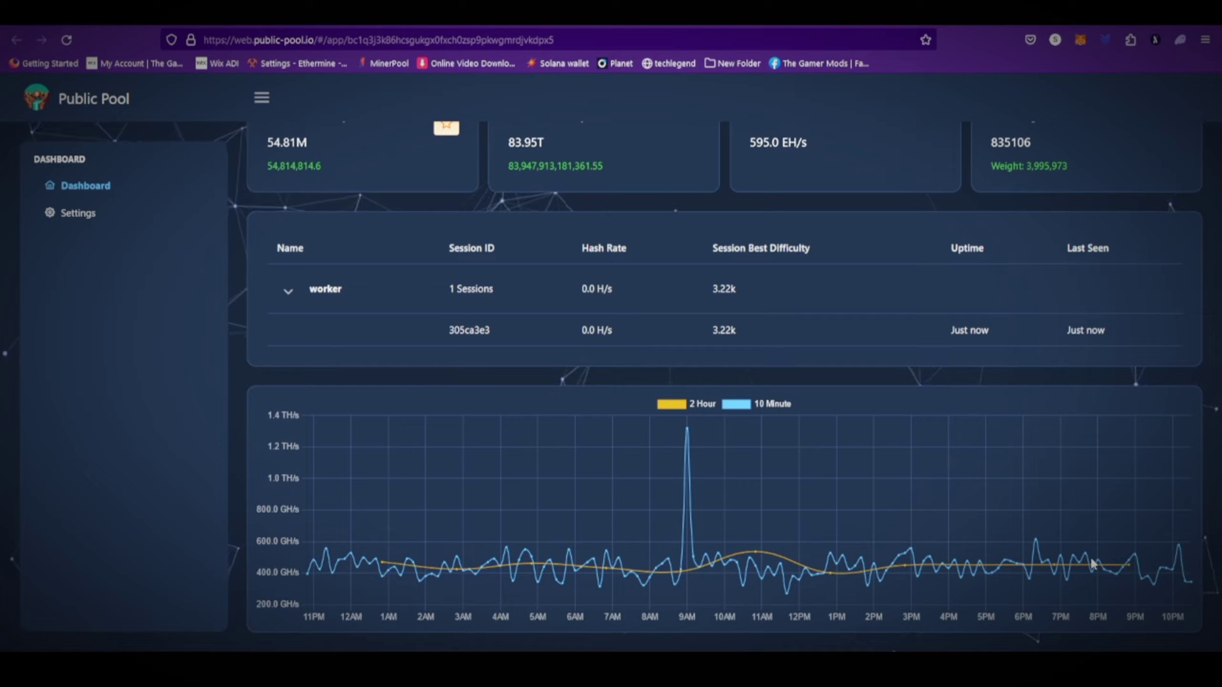
{"action": "scroll", "coordinate": [1078, 515], "scroll_direction": "up", "scroll_amount": 1}
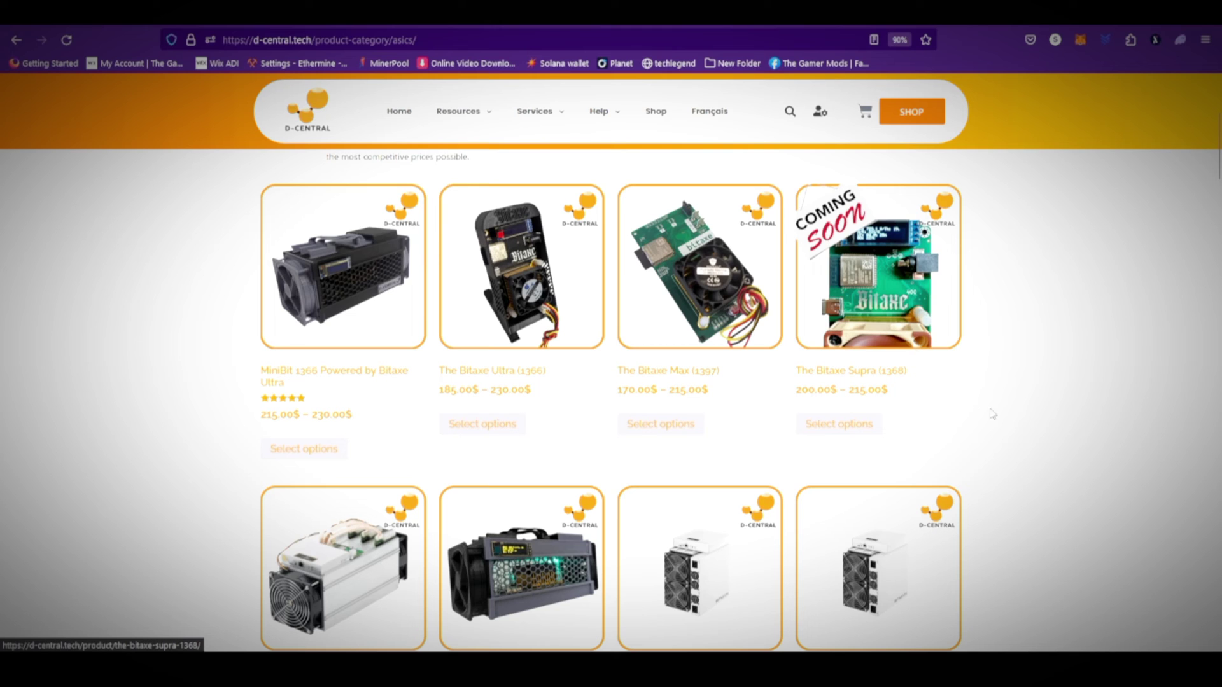
{"action": "scroll", "coordinate": [1022, 446], "scroll_direction": "down", "scroll_amount": 1}
{"action": "scroll", "coordinate": [1022, 448], "scroll_direction": "up", "scroll_amount": 1}
{"action": "scroll", "coordinate": [983, 453], "scroll_direction": "up", "scroll_amount": 2}
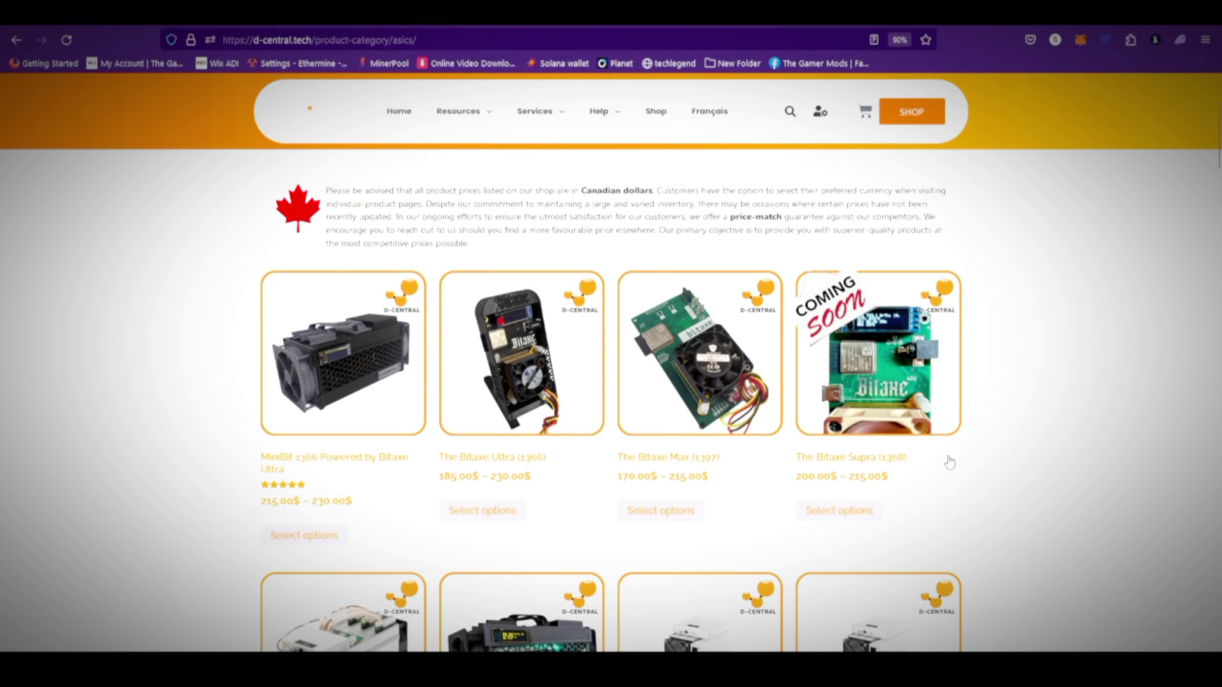